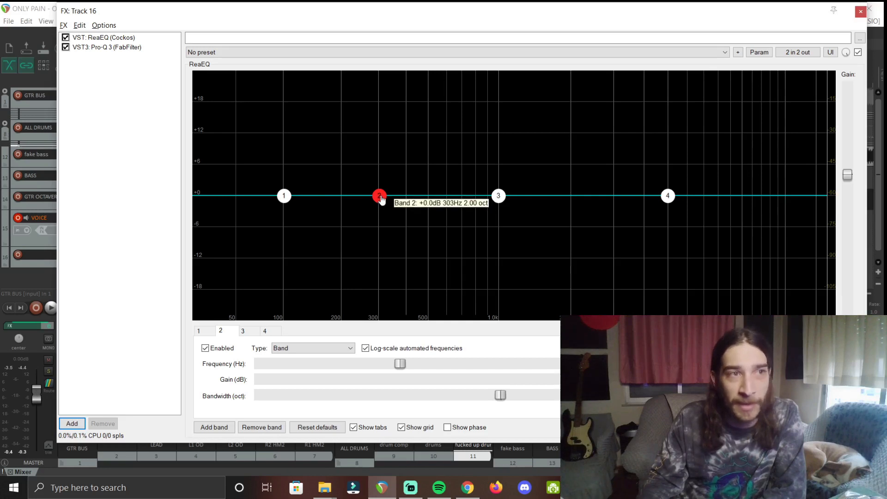
# Boost ReaEQ band 2 by about +6 dB near 300 Hz, then nudge it slightly higher in frequency.
pyautogui.moveTo(381, 200); pyautogui.dragTo(381, 168)
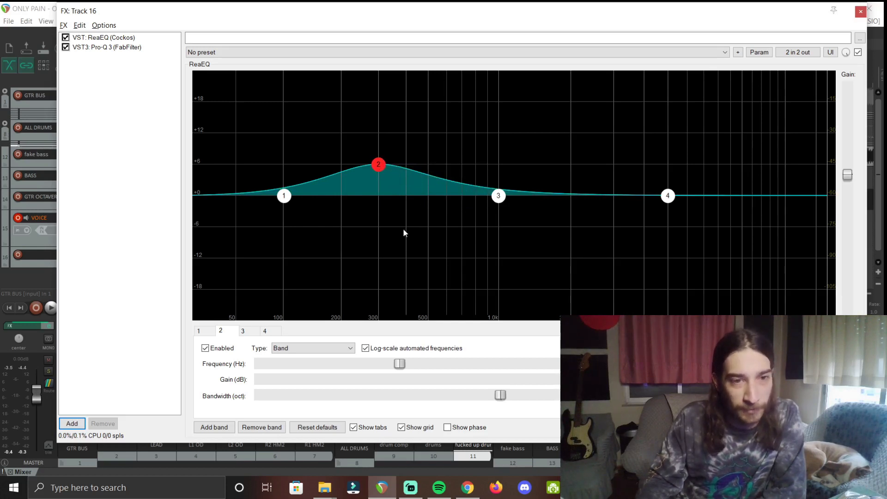
pyautogui.moveTo(379, 173)
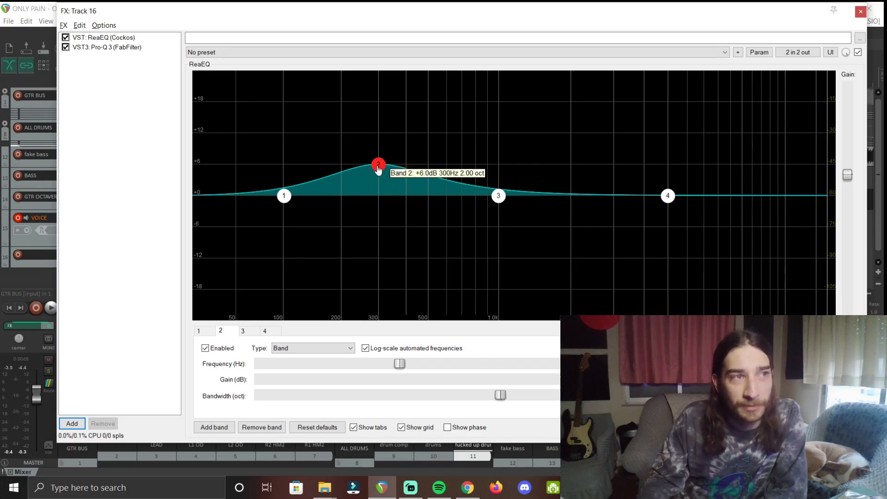
pyautogui.moveTo(379, 169); pyautogui.dragTo(390, 172)
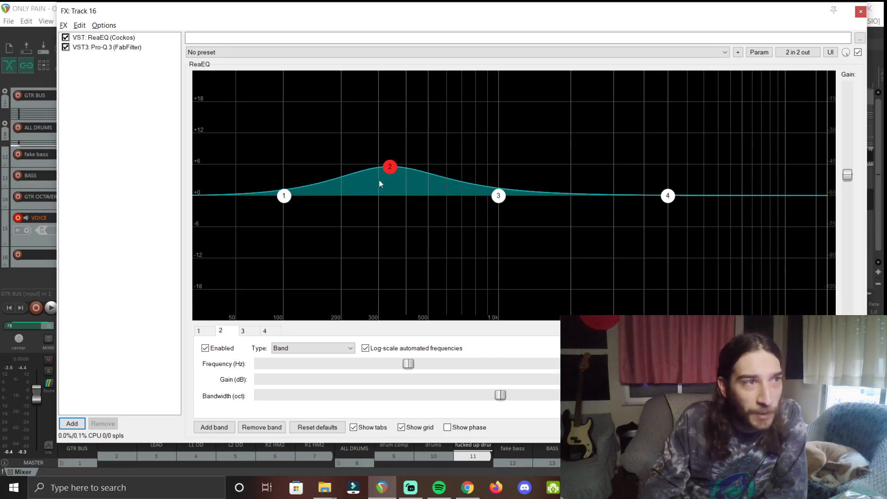
pyautogui.rightClick(391, 167)
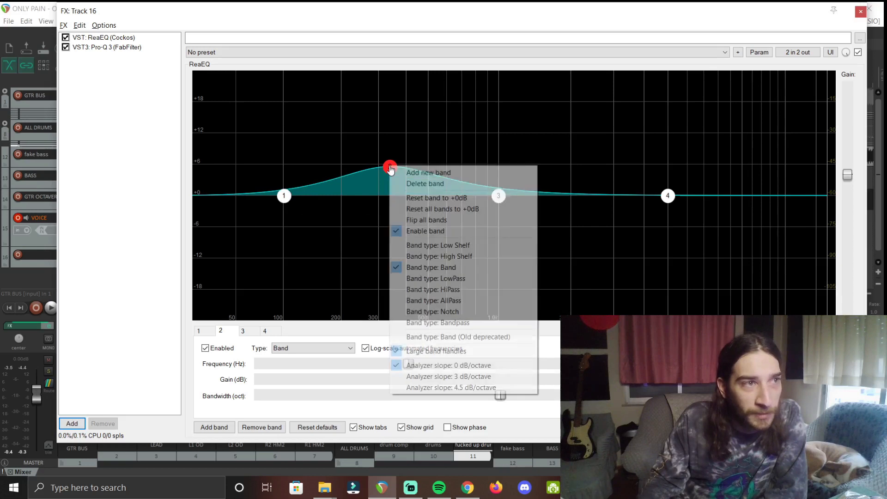
# Reset ReaEQ band 2 to 0 dB, then narrow it into a sharp +8 dB peak.
pyautogui.click(416, 197)
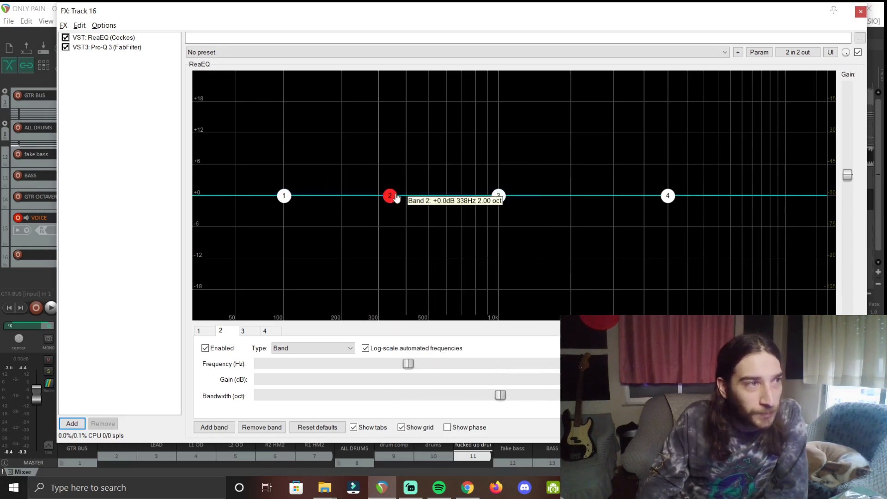
pyautogui.scroll(-3, 391, 199)
pyautogui.scroll(-5, 391, 200)
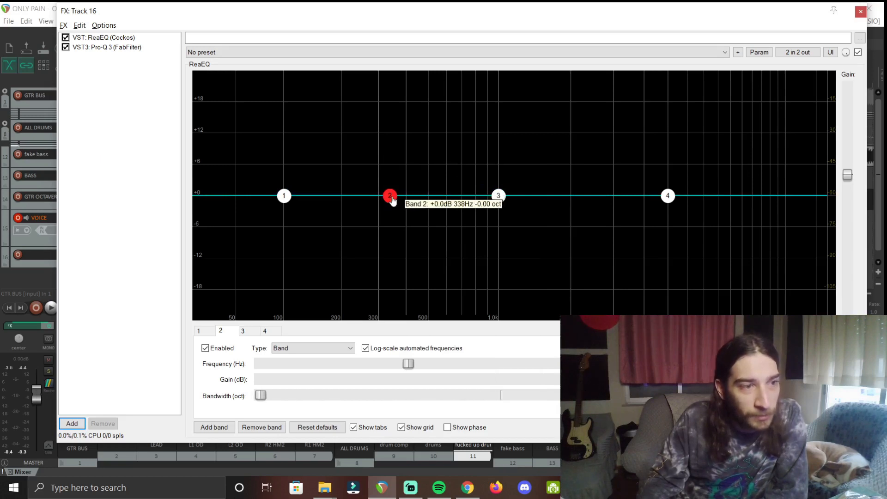
pyautogui.moveTo(392, 200); pyautogui.dragTo(402, 161)
# Pull band 2 down into a narrow notch of about -5.7 dB near 388 Hz, and adjust band 3.
pyautogui.scroll(2, 401, 158)
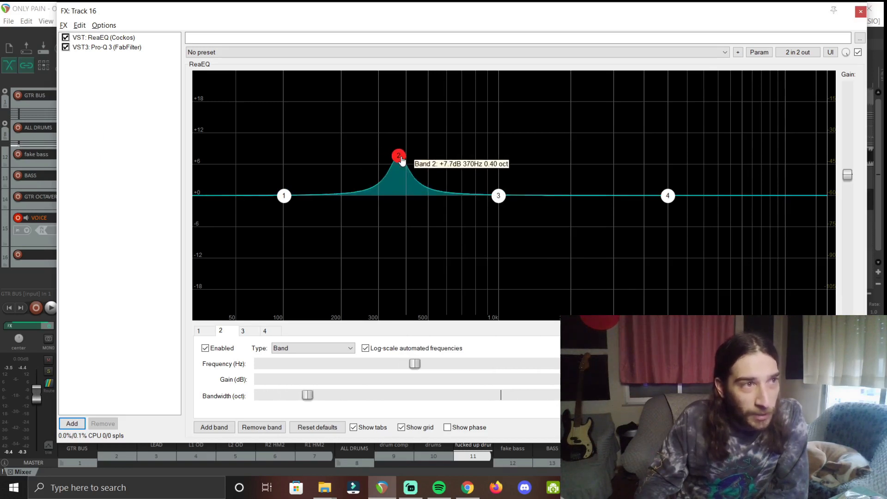
pyautogui.scroll(-2, 402, 161)
pyautogui.scroll(1, 402, 160)
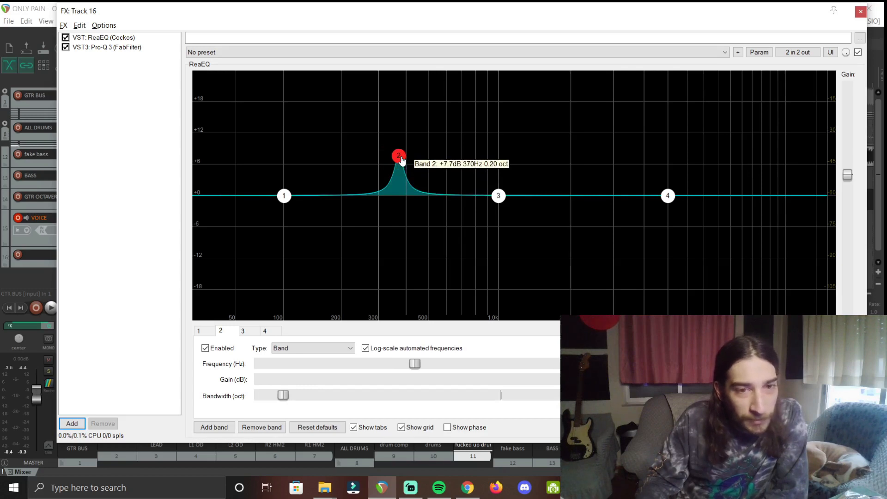
pyautogui.scroll(-1, 402, 160)
pyautogui.moveTo(402, 160); pyautogui.dragTo(407, 230)
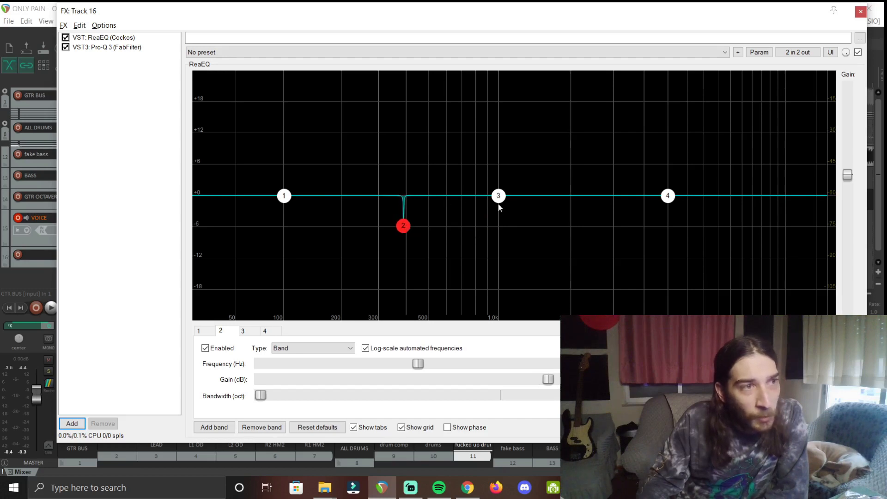
pyautogui.moveTo(498, 197); pyautogui.dragTo(521, 199)
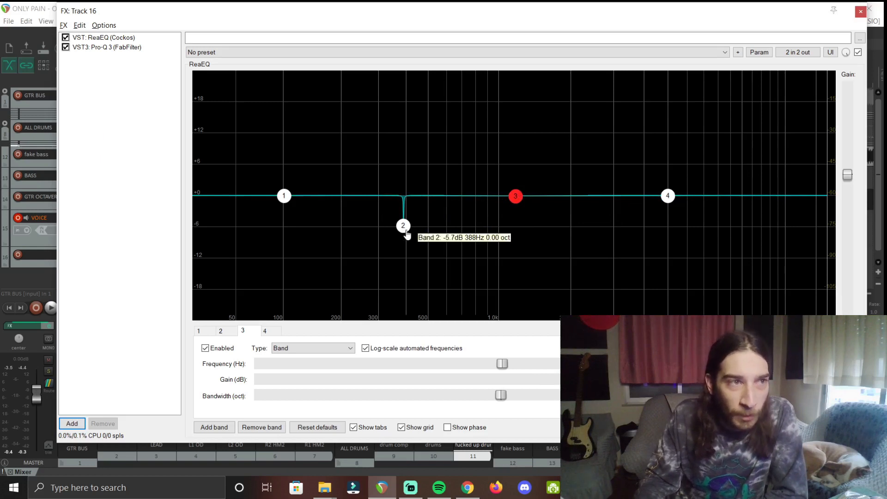
# Move band 2's notch to 2649 Hz at about -6.7 dB, narrowed to 0.08 octaves.
pyautogui.moveTo(407, 234); pyautogui.dragTo(605, 237)
pyautogui.scroll(3, 589, 157)
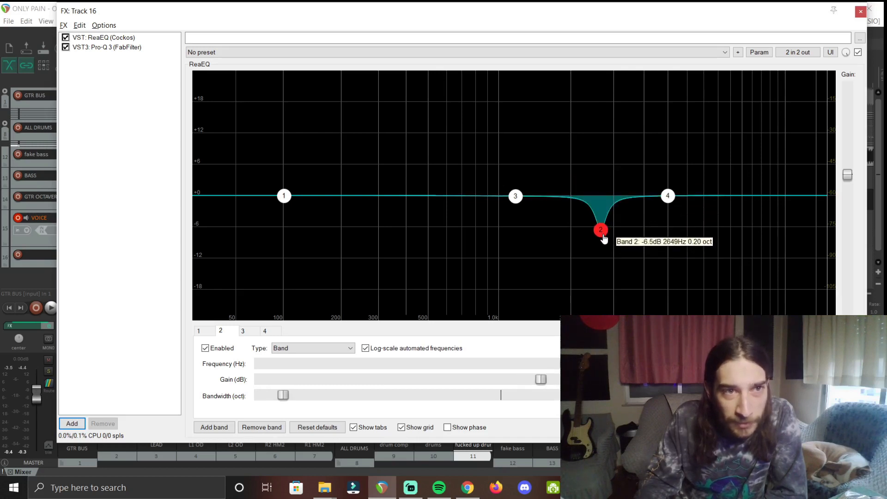
pyautogui.scroll(-5, 604, 238)
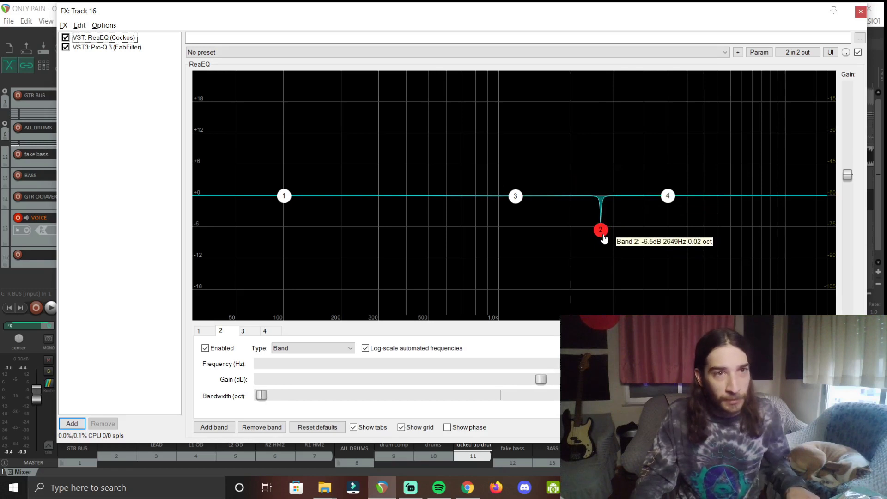
pyautogui.scroll(1, 604, 238)
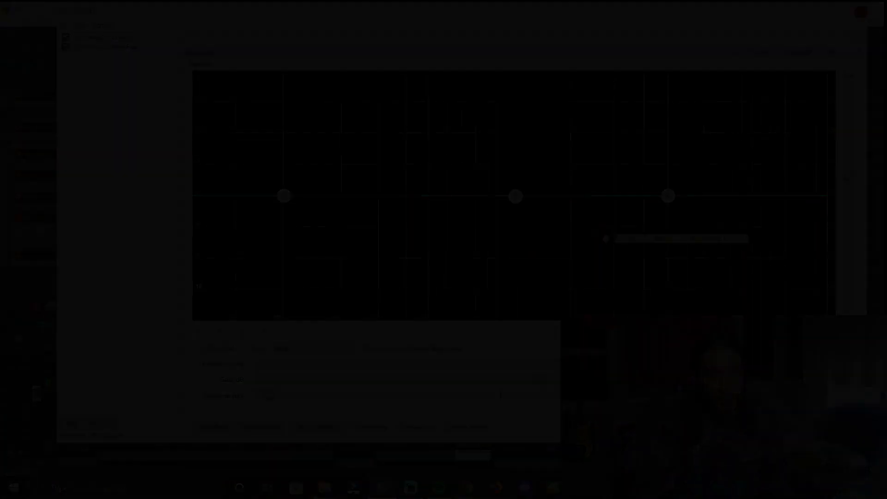
# Make ReaEQ band 1 a low-pass filter and sweep its cutoff up to about 5.5 kHz.
pyautogui.rightClick(285, 197)
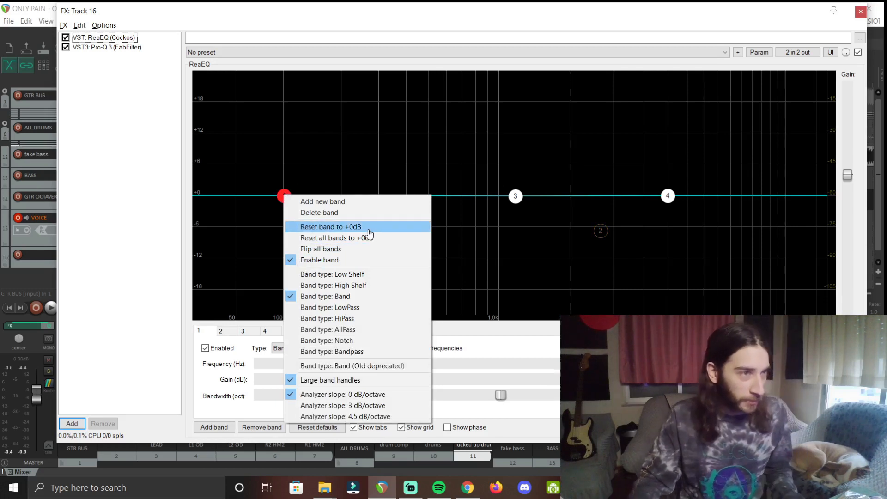
pyautogui.click(352, 307)
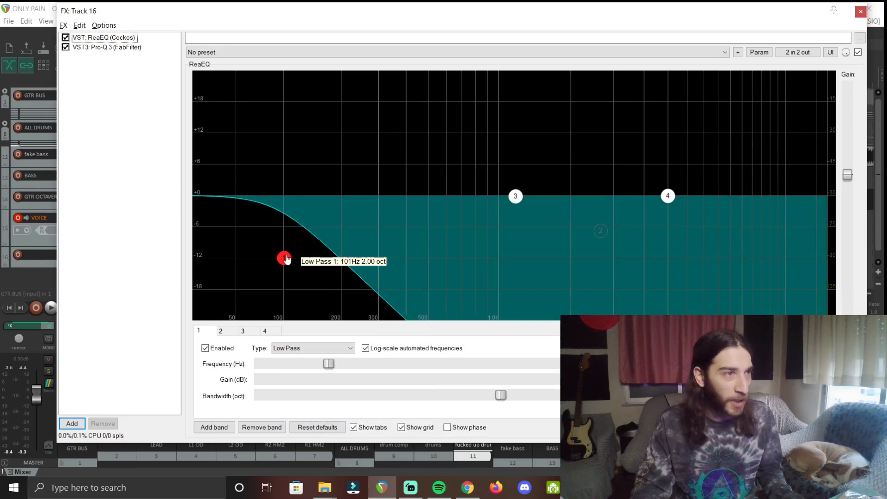
pyautogui.moveTo(284, 257); pyautogui.dragTo(682, 271)
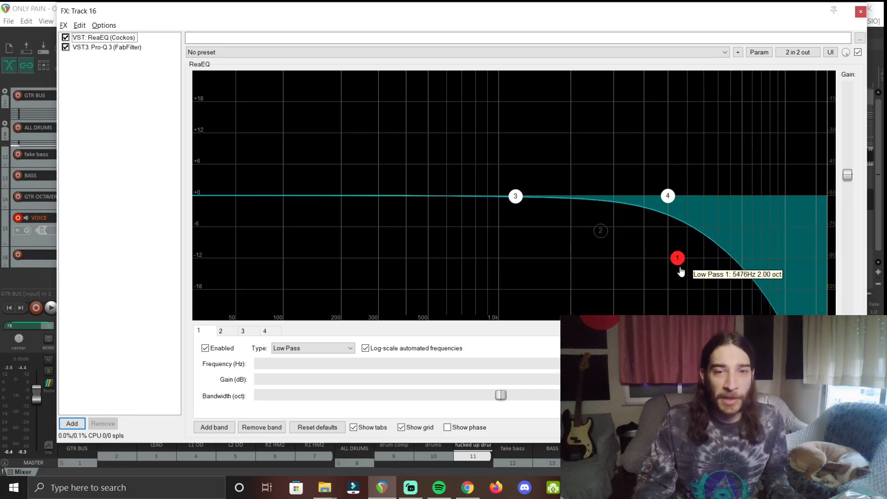
# Change ReaEQ band 1's type from LowPass to HiPass.
pyautogui.rightClick(678, 259)
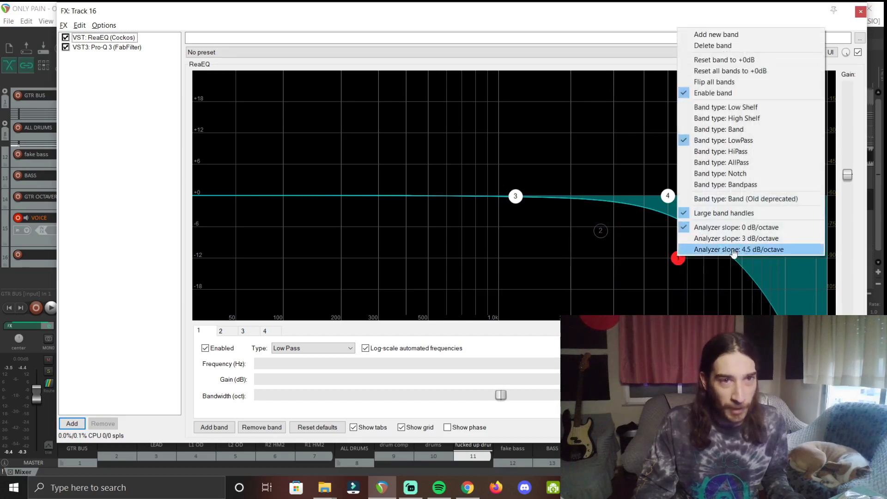
pyautogui.click(762, 144)
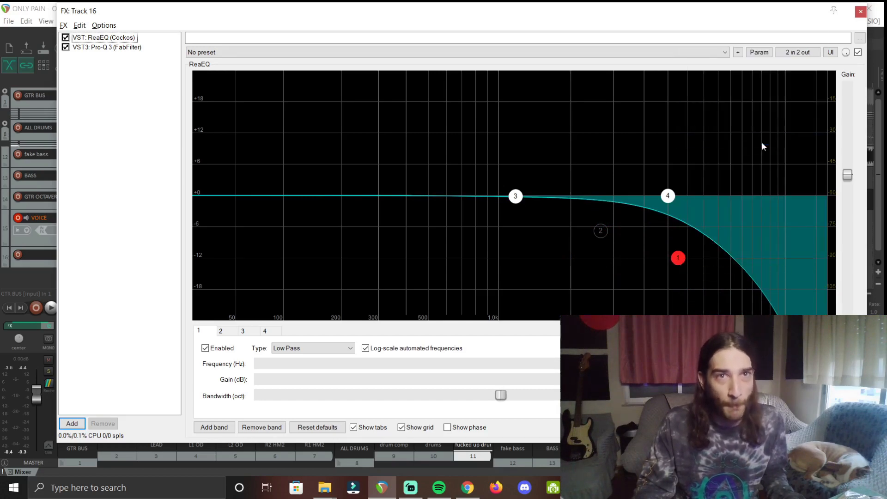
pyautogui.rightClick(688, 258)
pyautogui.click(714, 59)
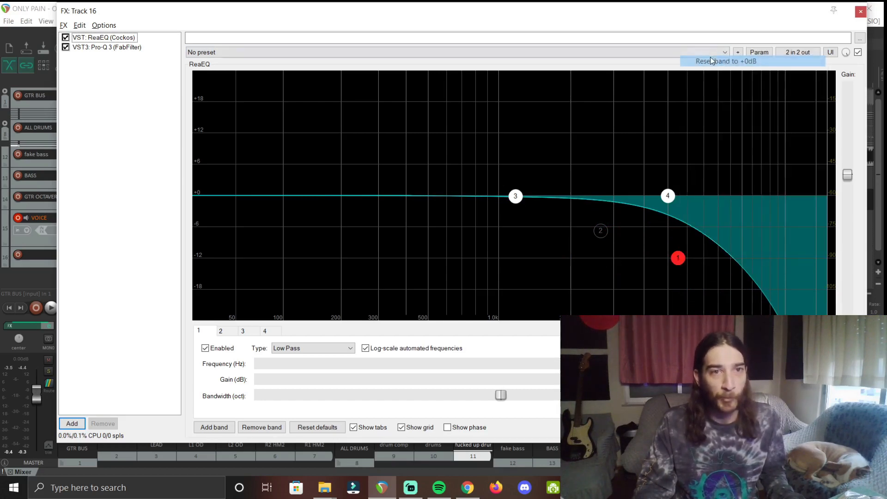
pyautogui.rightClick(676, 277)
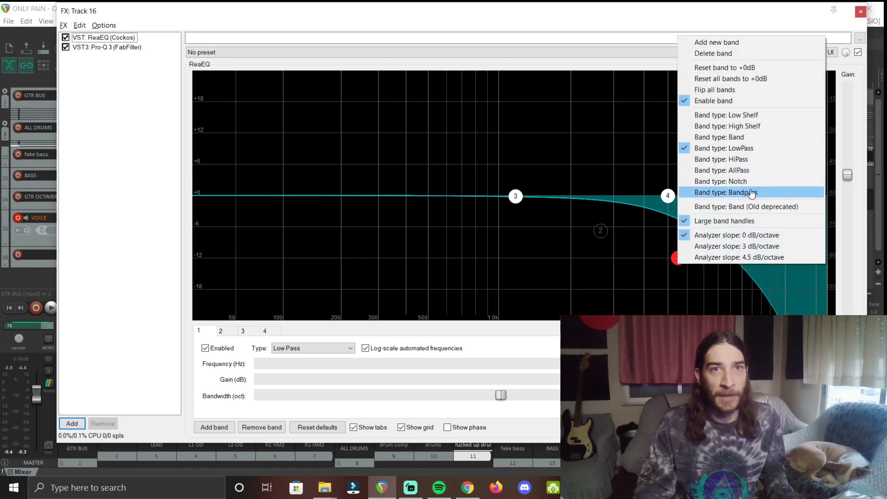
pyautogui.click(752, 161)
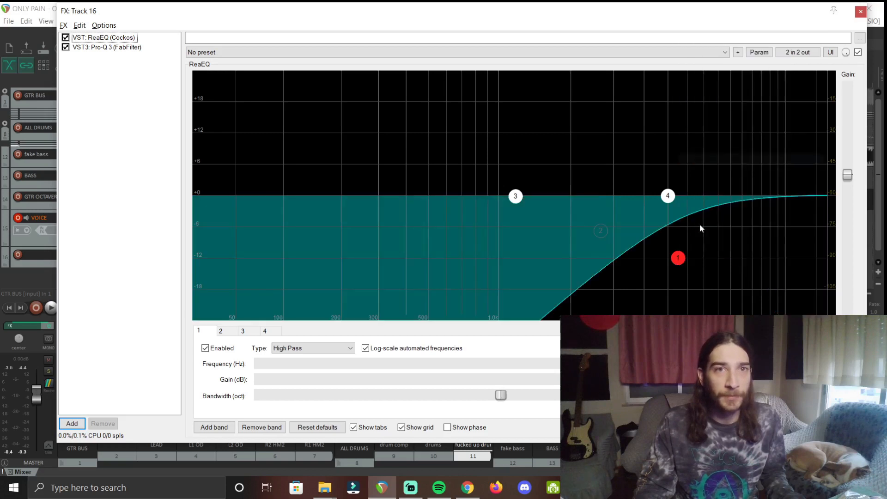
# Set the high-pass cutoff to about 40 Hz, then select Pro-Q 3 in the FX chain.
pyautogui.moveTo(679, 259); pyautogui.dragTo(269, 307)
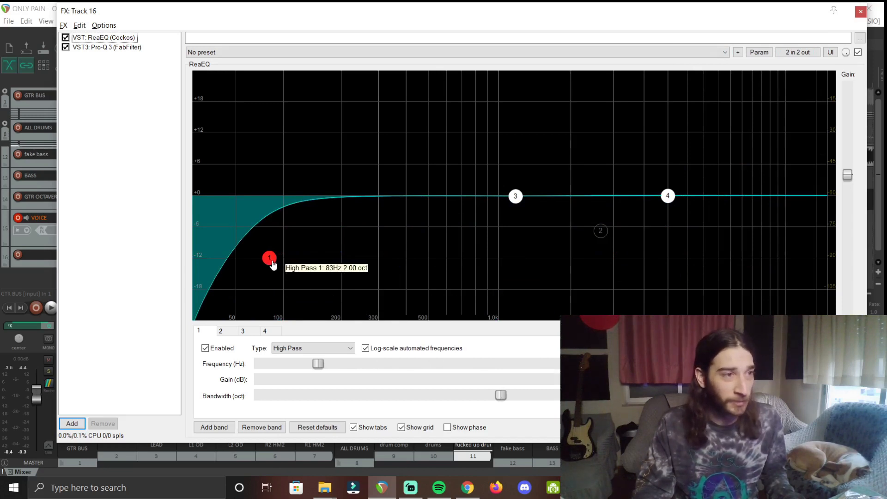
pyautogui.moveTo(273, 264); pyautogui.dragTo(287, 264)
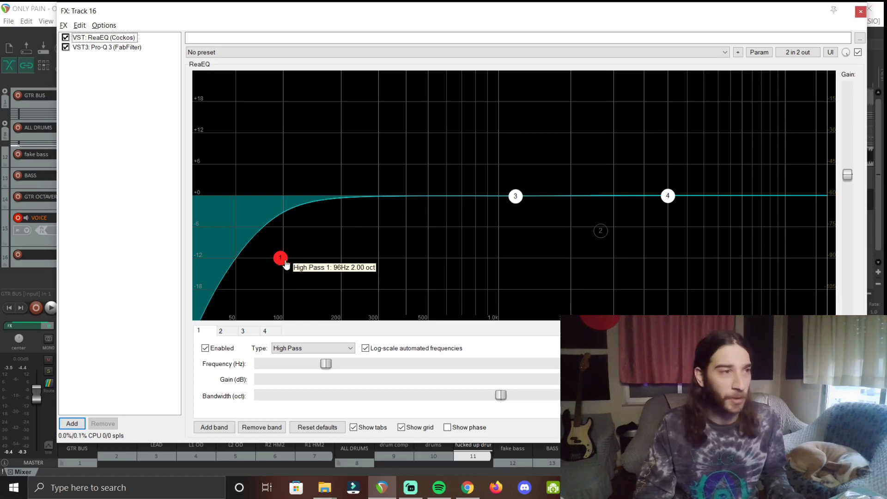
pyautogui.moveTo(282, 262); pyautogui.dragTo(289, 261)
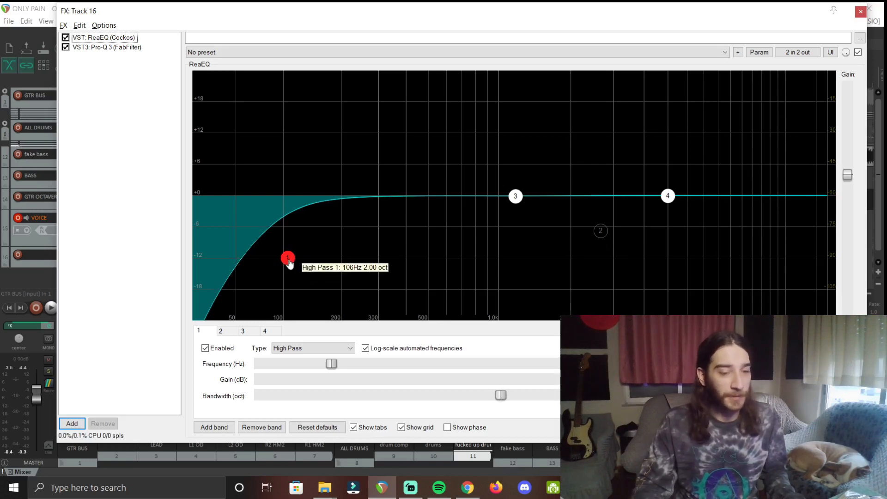
pyautogui.moveTo(290, 262); pyautogui.dragTo(224, 269)
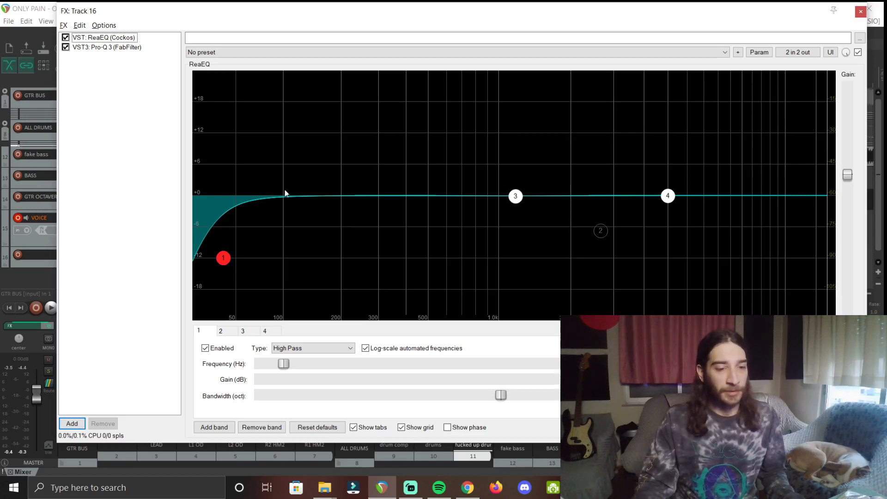
pyautogui.click(107, 48)
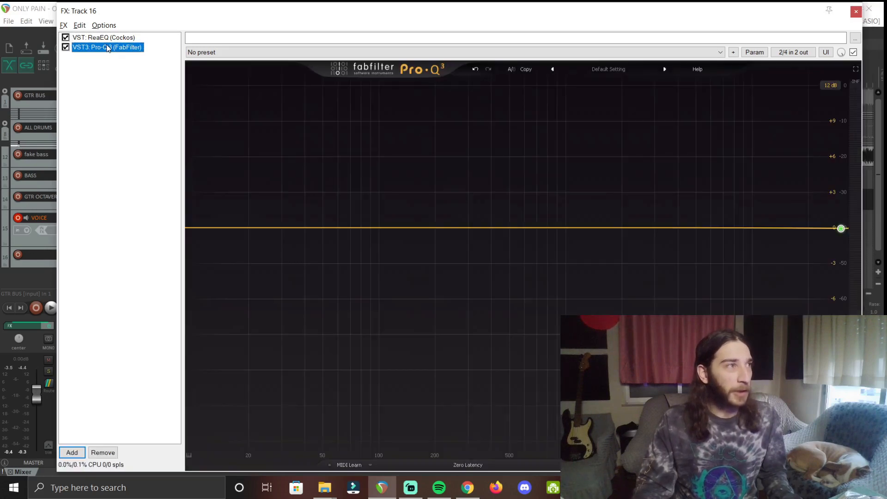
# Add a Mid-only Pro-Q 3 bell band at about 142 Hz, boosted +1.67 dB.
pyautogui.click(107, 37)
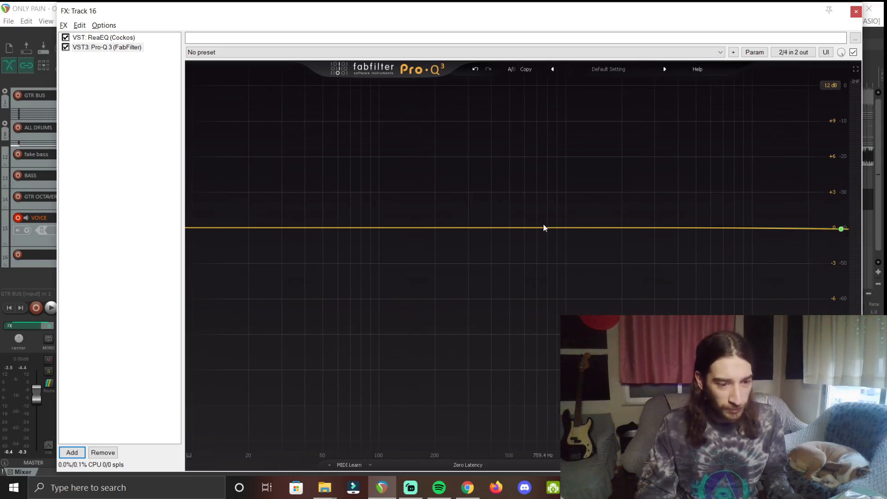
pyautogui.moveTo(411, 228); pyautogui.dragTo(410, 221)
pyautogui.rightClick(409, 219)
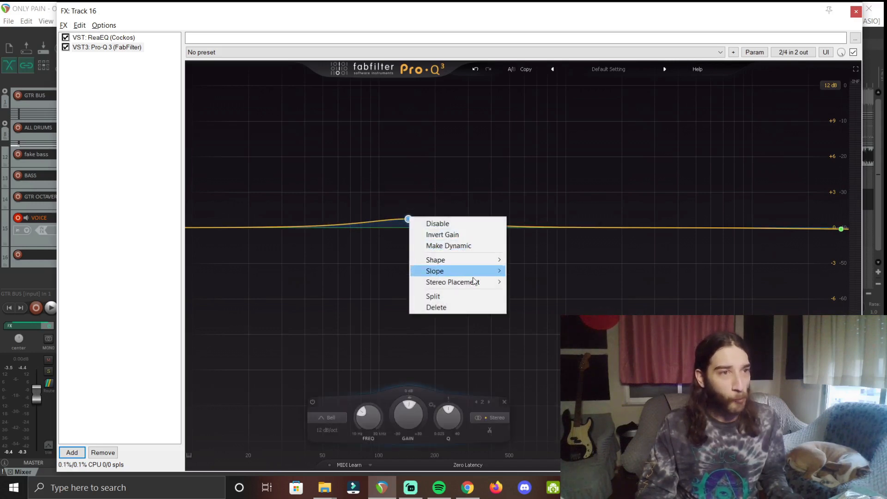
pyautogui.moveTo(476, 283)
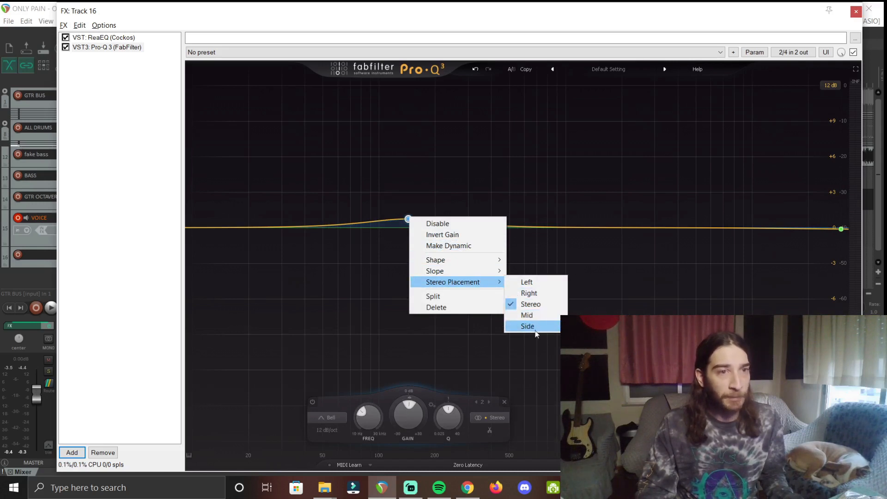
pyautogui.click(533, 316)
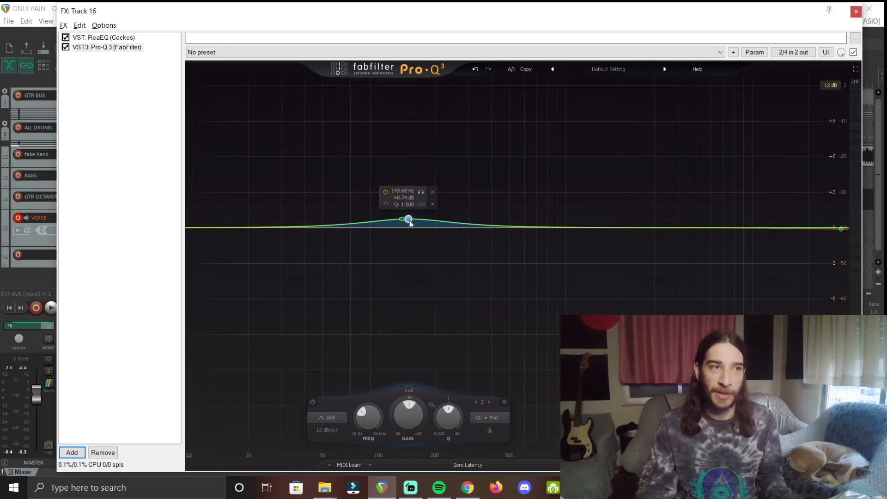
pyautogui.moveTo(410, 221); pyautogui.dragTo(409, 211)
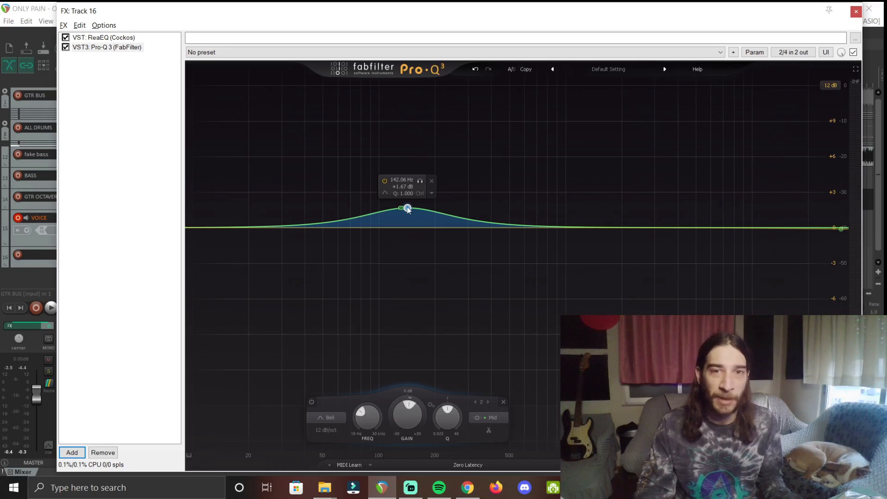
pyautogui.moveTo(408, 209)
pyautogui.mouseDown()
pyautogui.moveTo(345, 208)
pyautogui.moveTo(393, 216)
pyautogui.mouseUp()
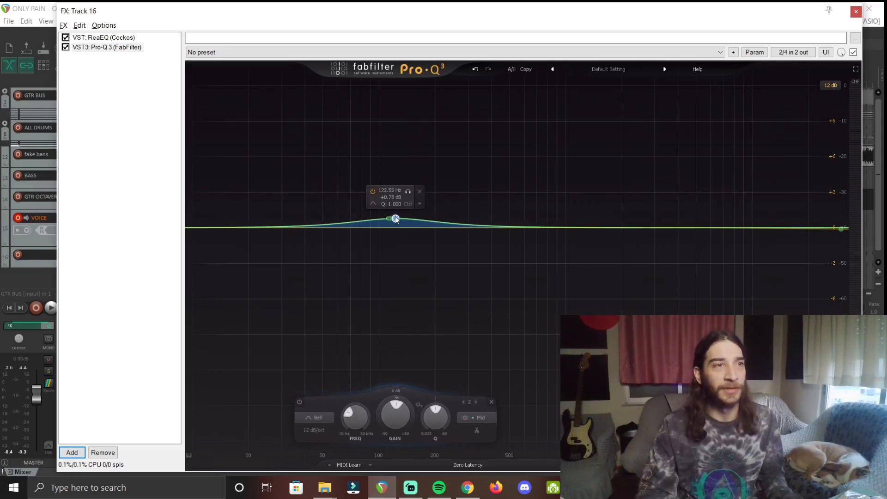
# Switch the Pro-Q 3 bell to Side processing and move it to about 5.4 kHz at +1.63 dB.
pyautogui.rightClick(393, 217)
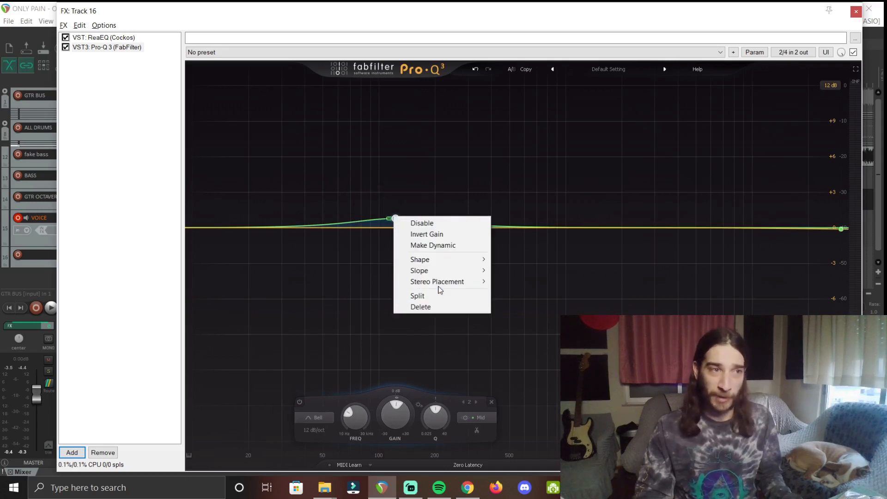
pyautogui.moveTo(444, 287)
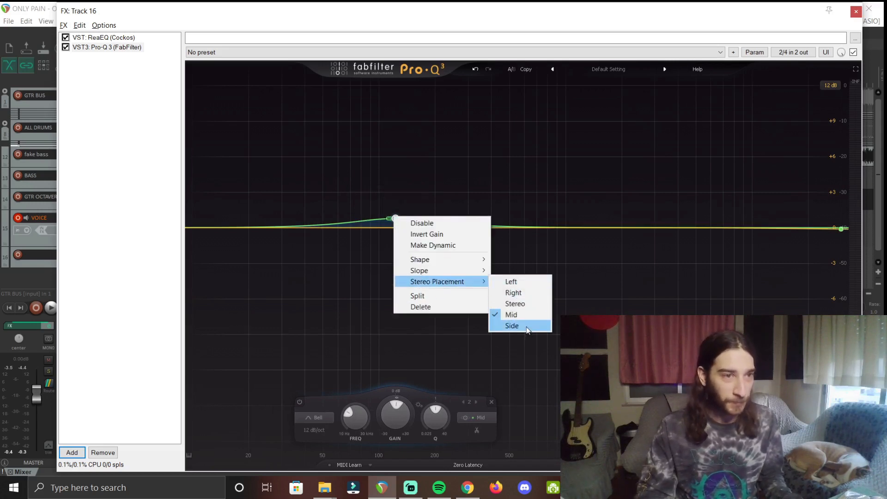
pyautogui.click(512, 326)
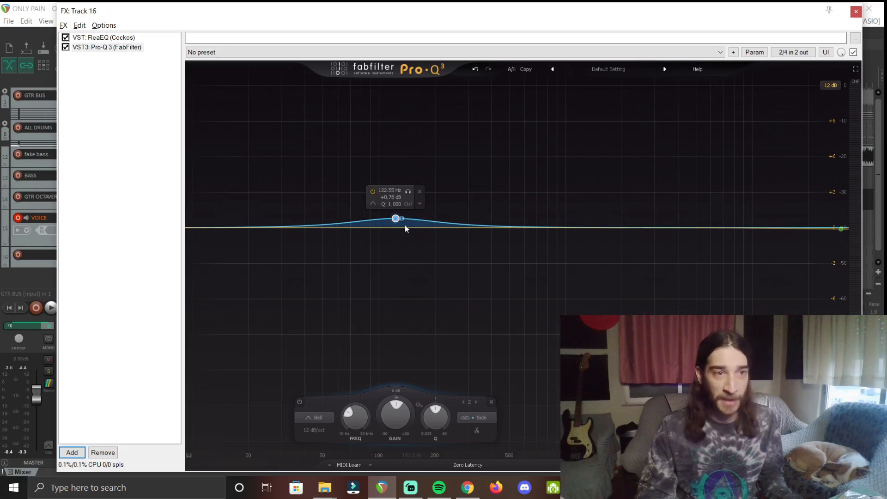
pyautogui.moveTo(395, 219); pyautogui.dragTo(716, 218)
pyautogui.moveTo(714, 215); pyautogui.dragTo(705, 216)
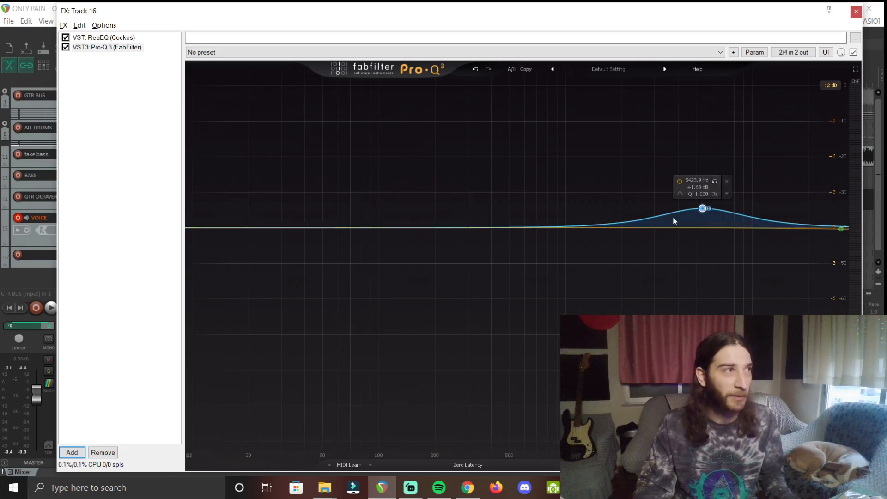
# Delete the side band and create a new dynamic bell band near 560 Hz.
pyautogui.rightClick(703, 208)
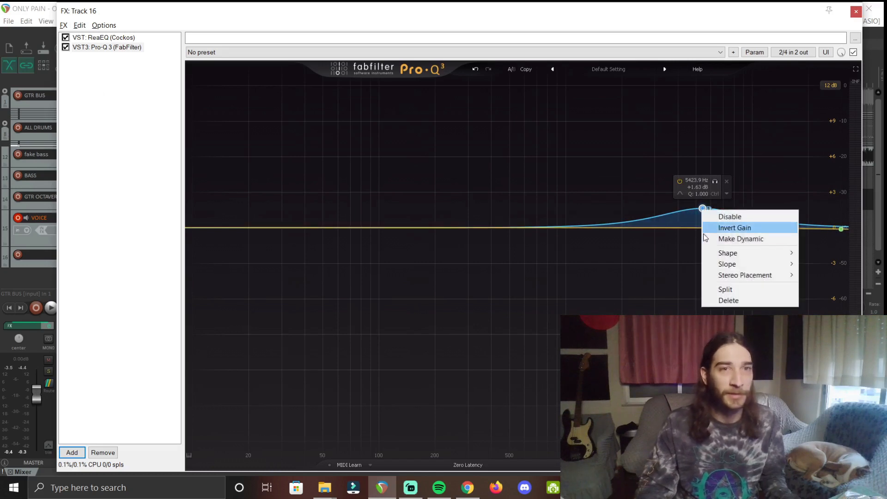
pyautogui.click(742, 300)
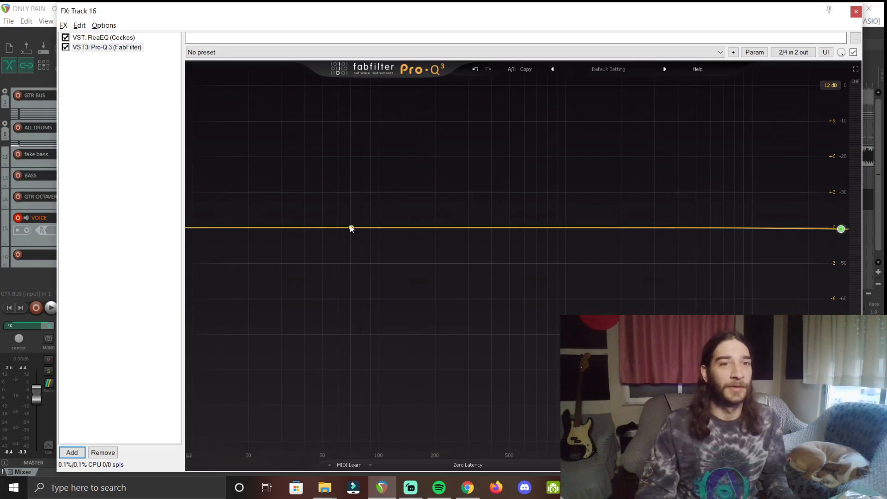
pyautogui.moveTo(526, 229); pyautogui.dragTo(519, 223)
pyautogui.rightClick(518, 222)
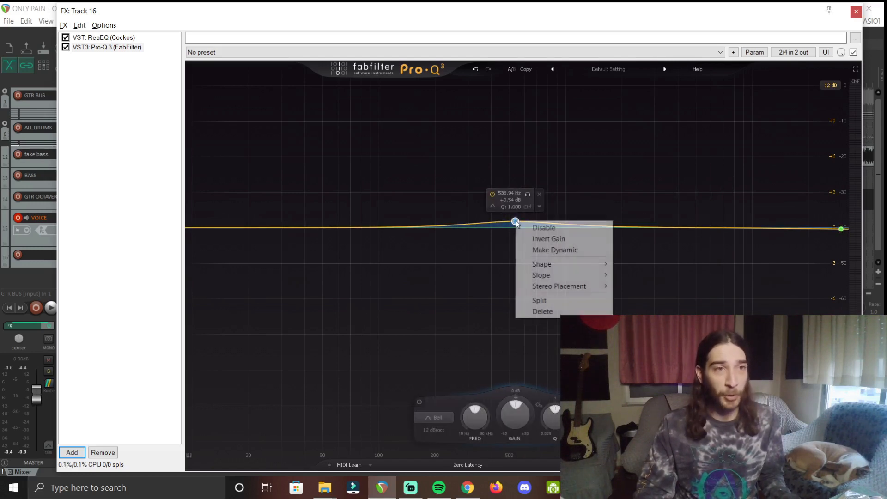
pyautogui.moveTo(557, 287)
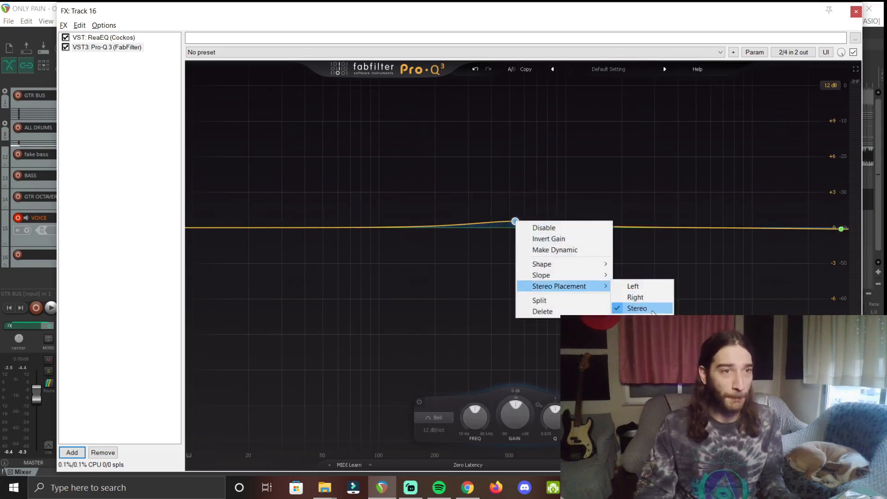
pyautogui.click(563, 252)
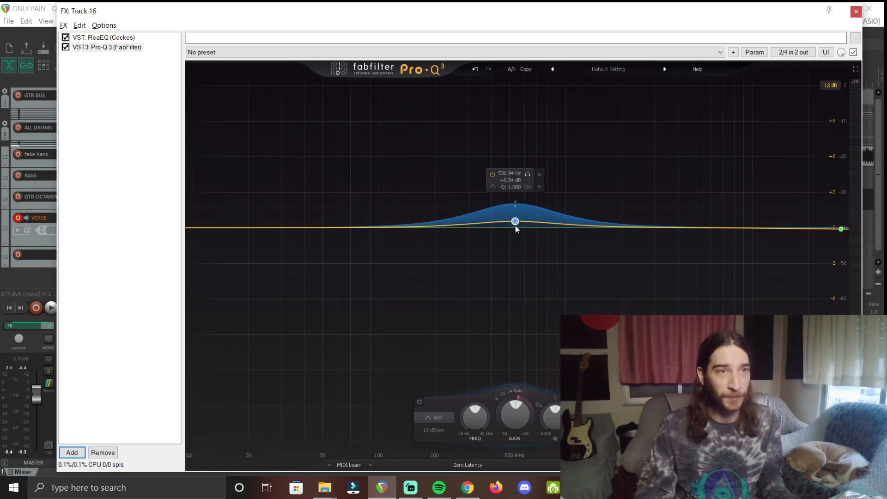
# Sweep the dynamic band through 1.5–4.9 kHz, settling near 3.7 kHz, then delete it.
pyautogui.moveTo(514, 222); pyautogui.dragTo(681, 211)
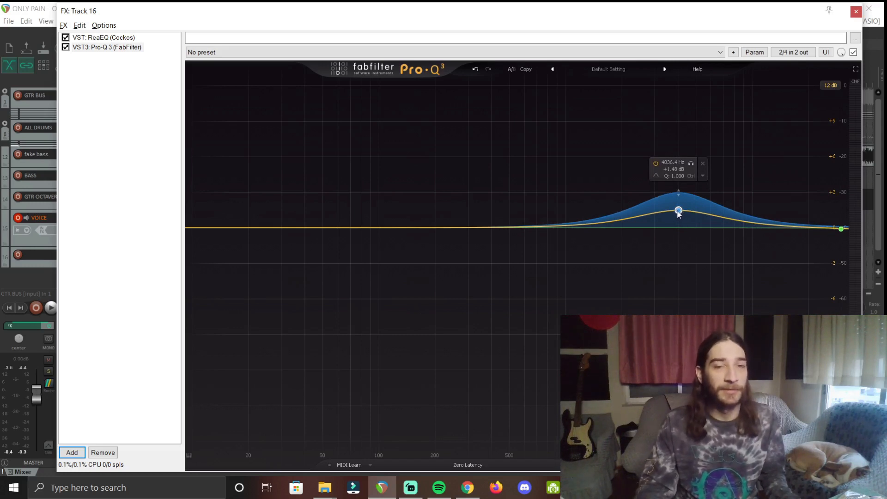
pyautogui.moveTo(681, 214)
pyautogui.mouseDown()
pyautogui.moveTo(695, 213)
pyautogui.moveTo(592, 208)
pyautogui.moveTo(683, 211)
pyautogui.moveTo(671, 213)
pyautogui.mouseUp()
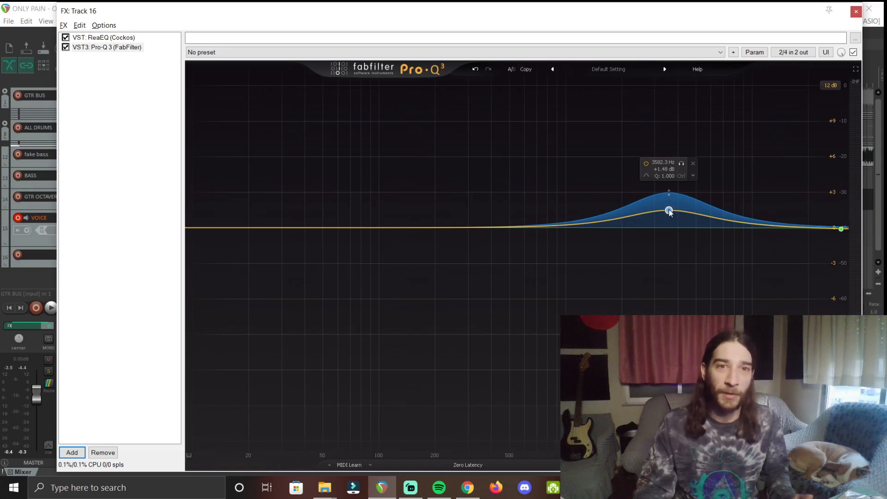
pyautogui.moveTo(668, 211)
pyautogui.mouseDown()
pyautogui.moveTo(668, 224)
pyautogui.moveTo(669, 208)
pyautogui.moveTo(672, 214)
pyautogui.mouseUp()
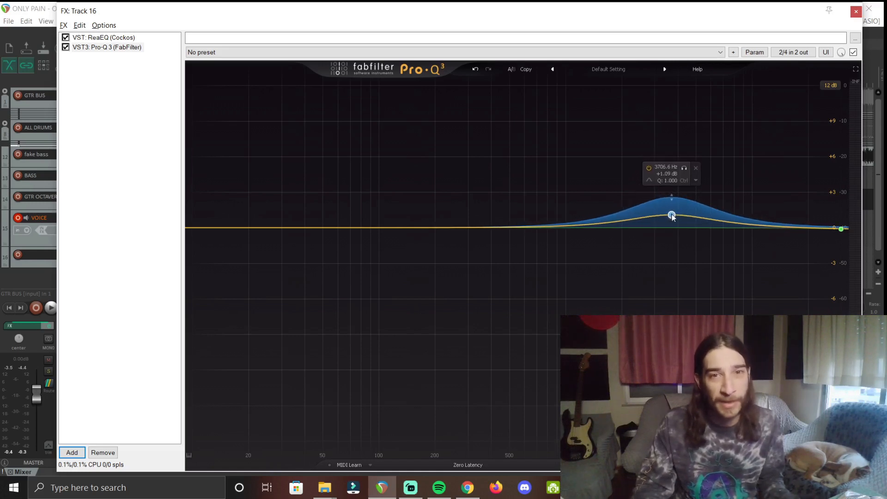
pyautogui.click(695, 170)
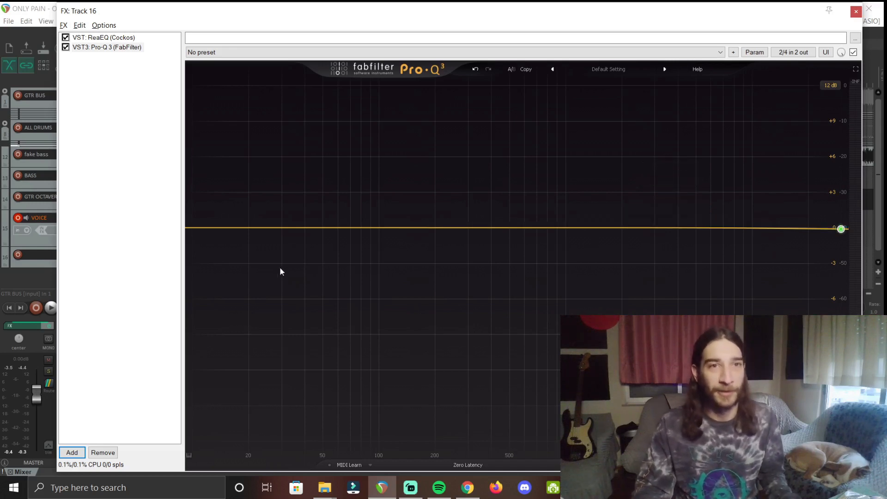
# Search 'brit' and add AnalogObsession BritChannel to Track 16's FX chain, showing its GUI.
pyautogui.doubleClick(133, 67)
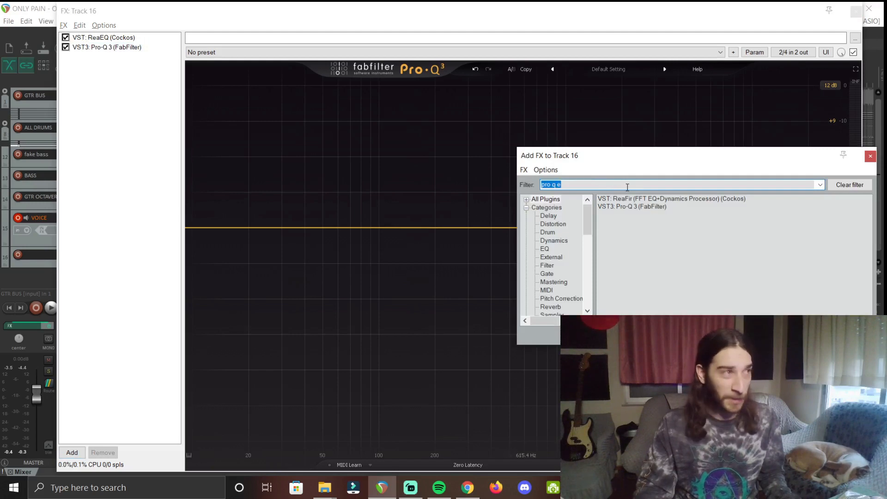
pyautogui.write('brit')
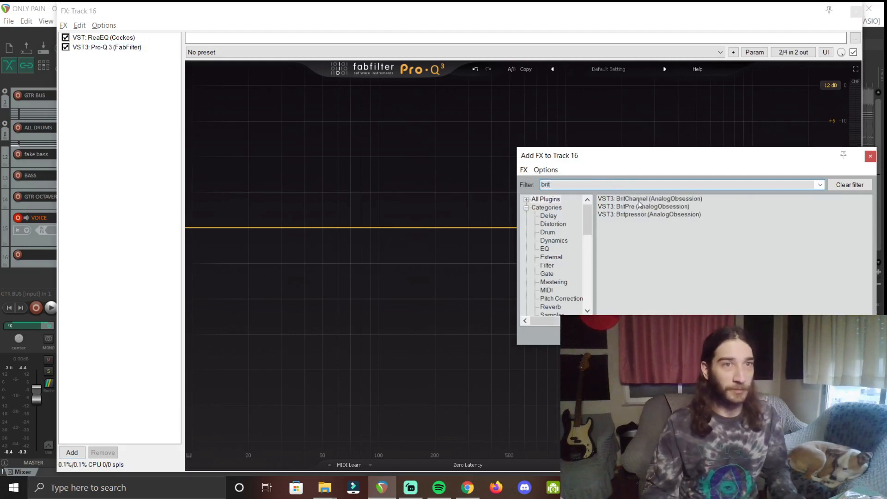
pyautogui.doubleClick(639, 199)
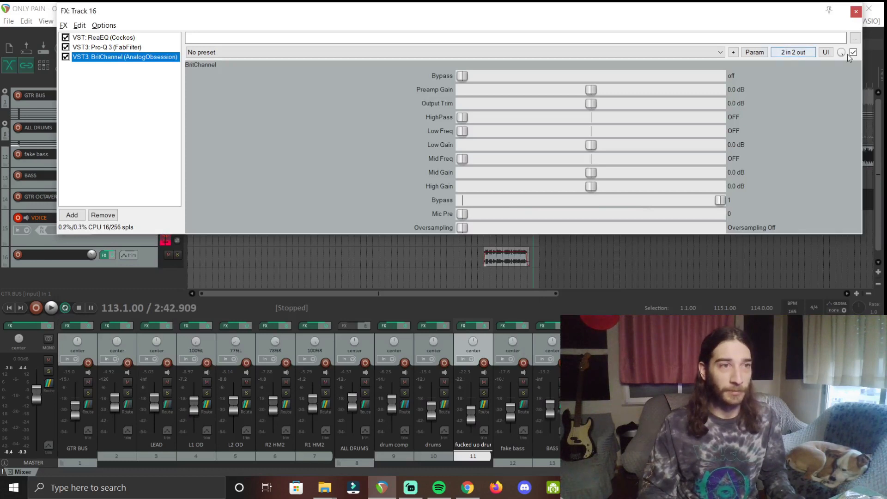
pyautogui.click(826, 52)
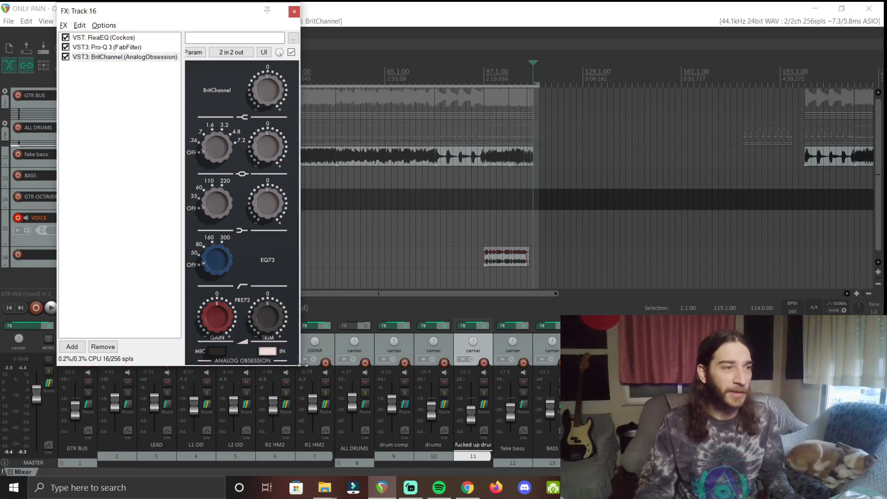
# Enlarge the FX window and sweep BritChannel's high-pass from OFF through 50, 160 and 300 Hz.
pyautogui.moveTo(303, 365); pyautogui.dragTo(301, 392)
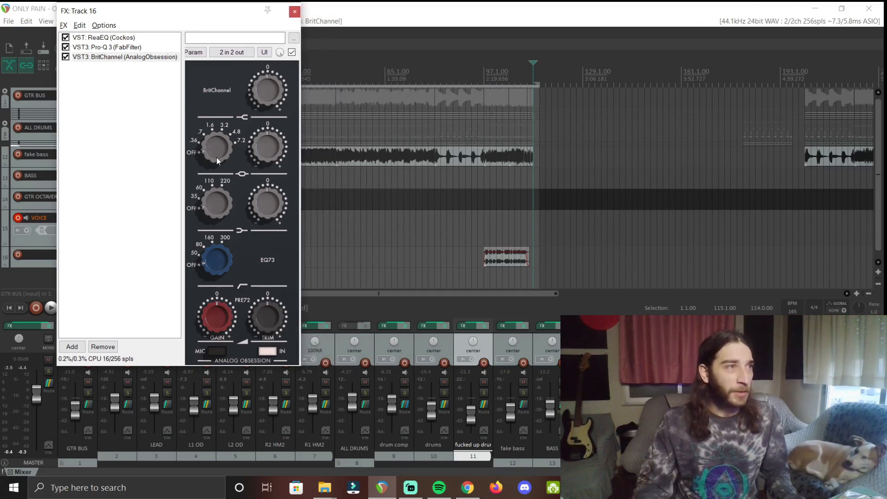
pyautogui.moveTo(218, 157)
pyautogui.mouseDown()
pyautogui.moveTo(226, 5)
pyautogui.moveTo(215, 169)
pyautogui.mouseUp()
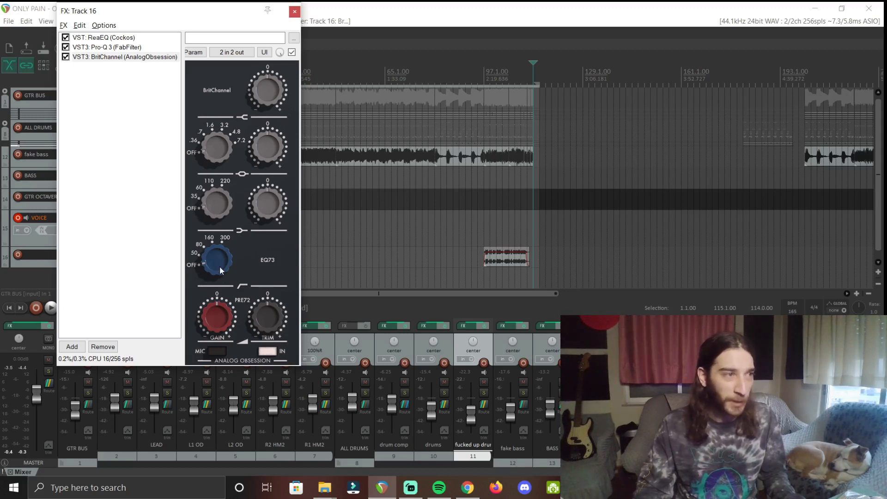
pyautogui.moveTo(220, 262)
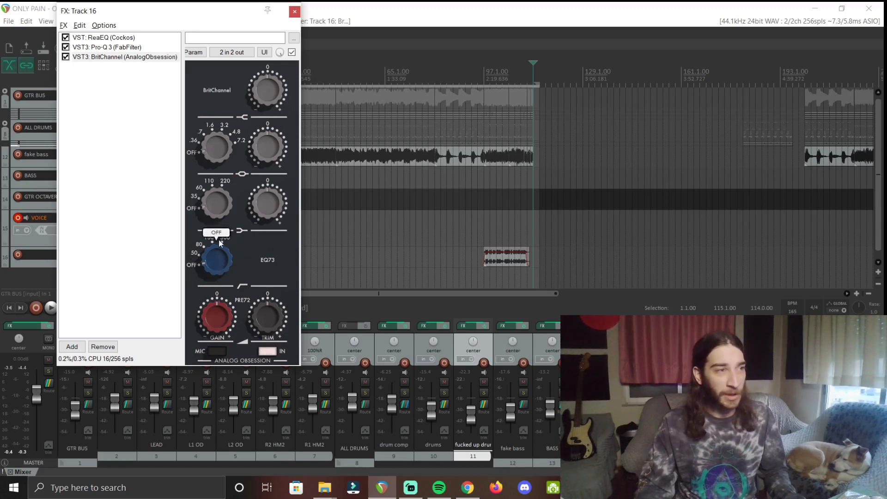
pyautogui.moveTo(218, 240); pyautogui.dragTo(213, 201)
pyautogui.moveTo(213, 155); pyautogui.dragTo(213, 113)
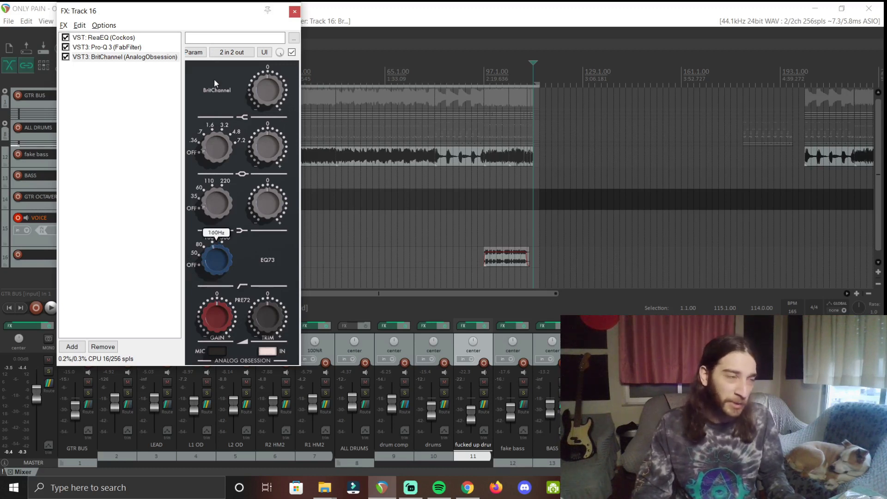
pyautogui.moveTo(215, 79); pyautogui.dragTo(237, 163)
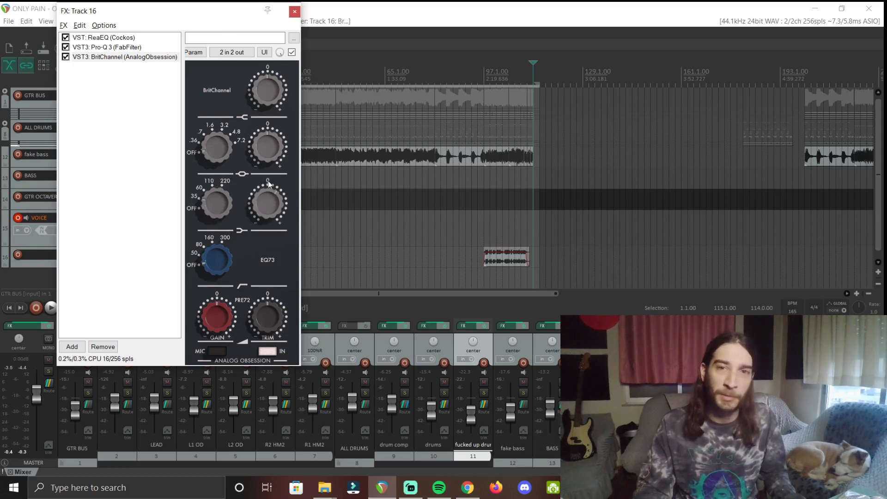
# Sweep BritChannel's low frequency from 60 to 220 Hz, turn it OFF, then move the mid frequency from 0.36 to 1.6 kHz.
pyautogui.moveTo(210, 203); pyautogui.dragTo(213, 182)
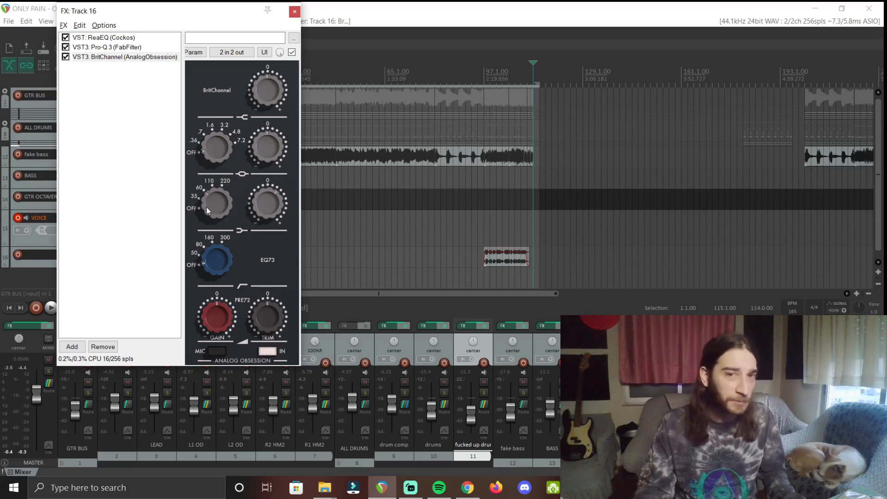
pyautogui.moveTo(213, 208); pyautogui.dragTo(213, 135)
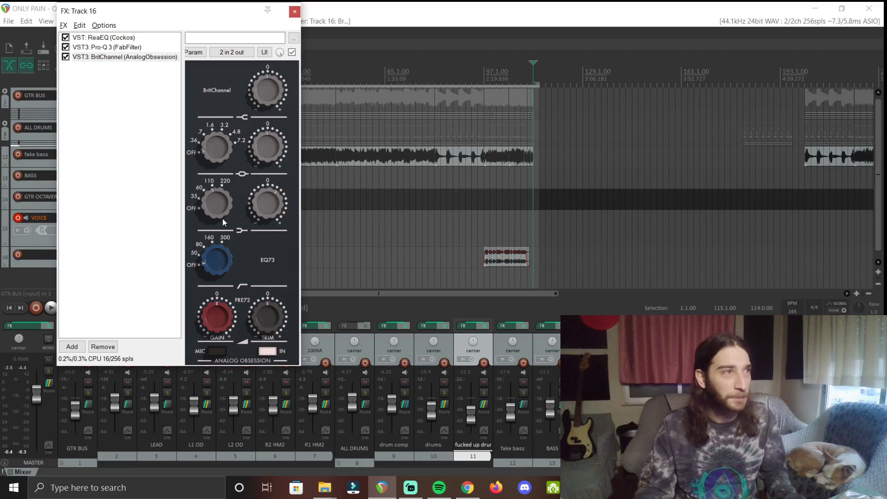
pyautogui.moveTo(218, 214); pyautogui.dragTo(211, 124)
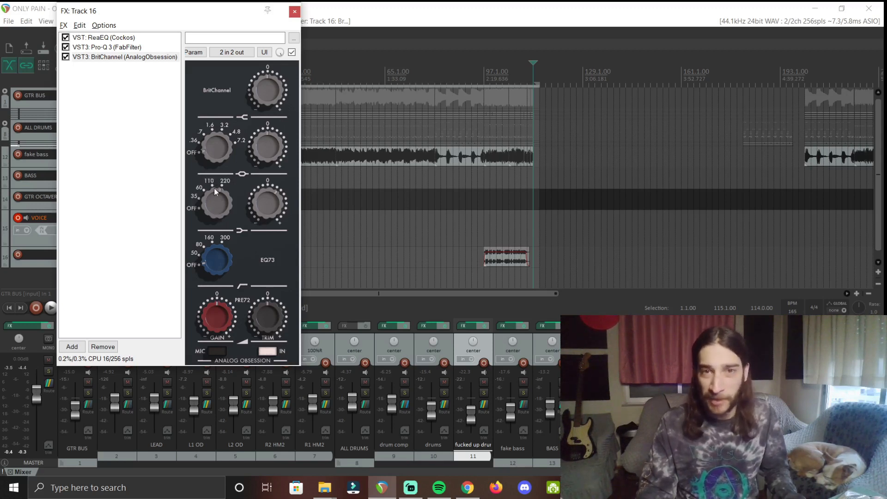
pyautogui.moveTo(214, 199); pyautogui.dragTo(227, 384)
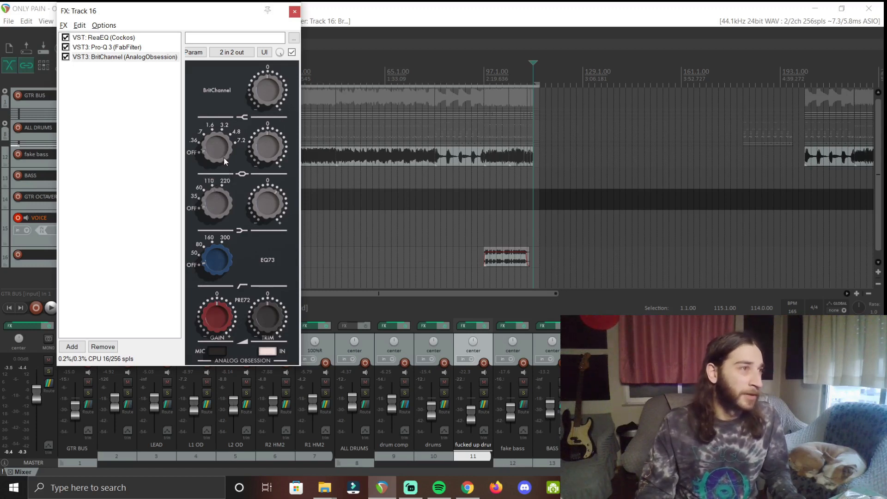
pyautogui.moveTo(224, 157); pyautogui.dragTo(218, 118)
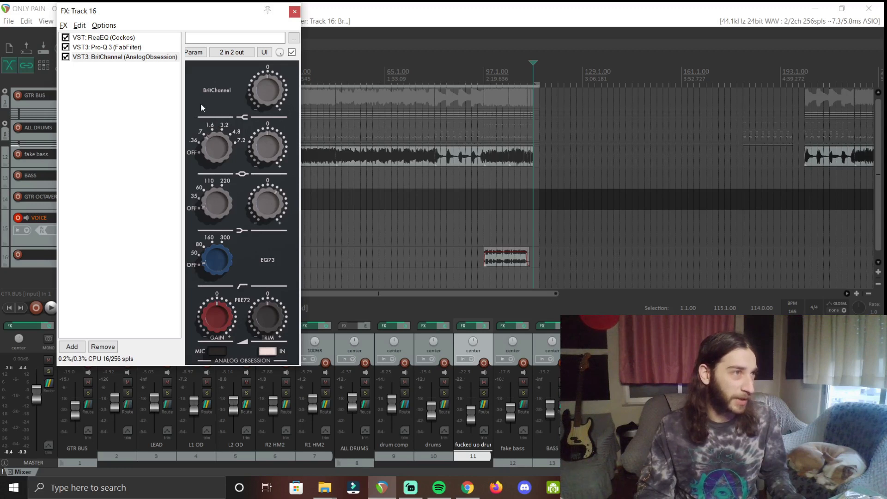
pyautogui.moveTo(218, 154); pyautogui.dragTo(208, 21)
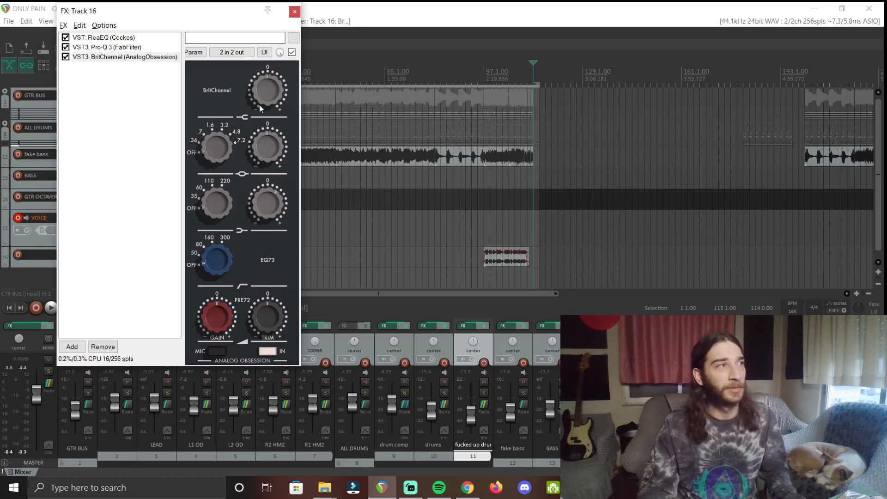
pyautogui.moveTo(263, 95); pyautogui.dragTo(265, 82)
pyautogui.moveTo(269, 125); pyautogui.dragTo(269, 97)
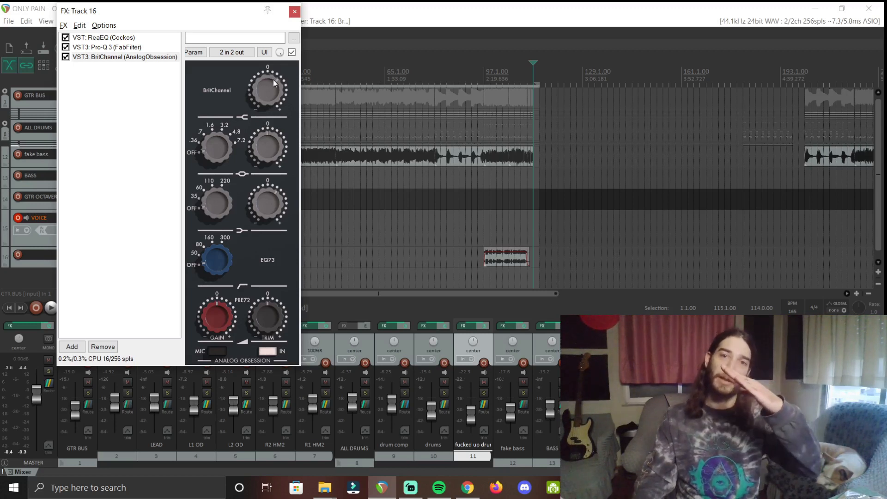
pyautogui.moveTo(273, 87); pyautogui.dragTo(274, 122)
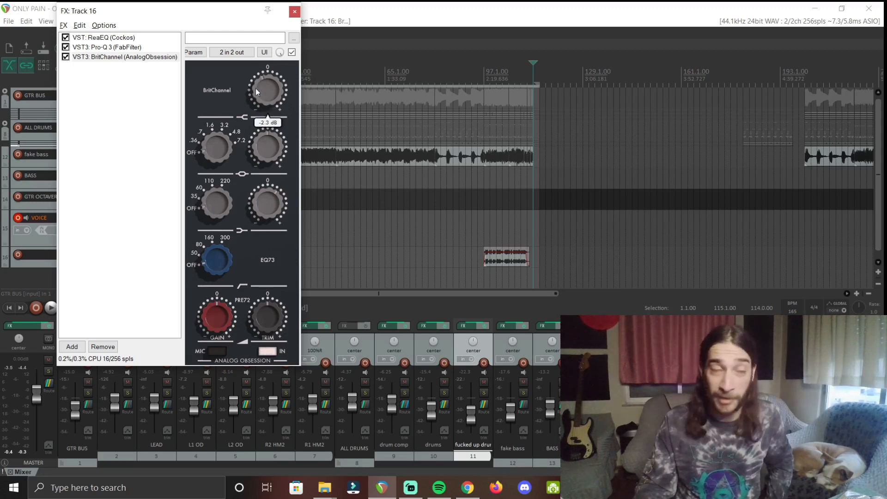
pyautogui.doubleClick(268, 97)
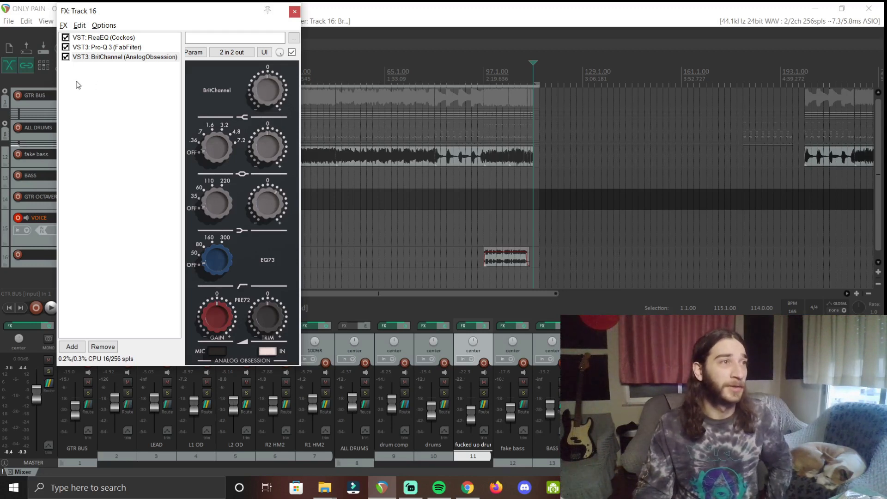